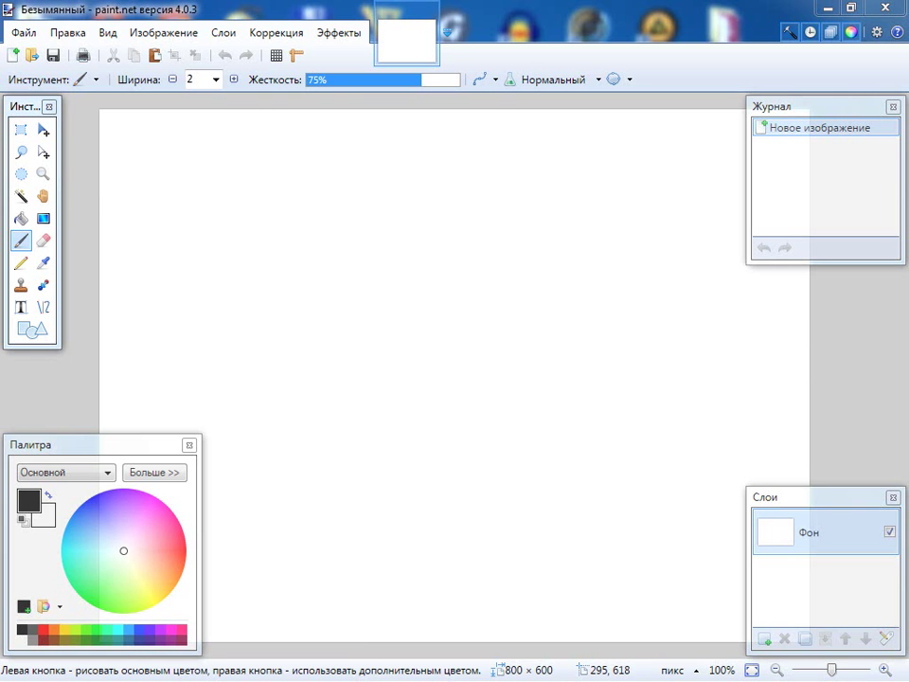
- Switch to Sculptris to view its workspace, and return to the blank paint.net image
key(super)
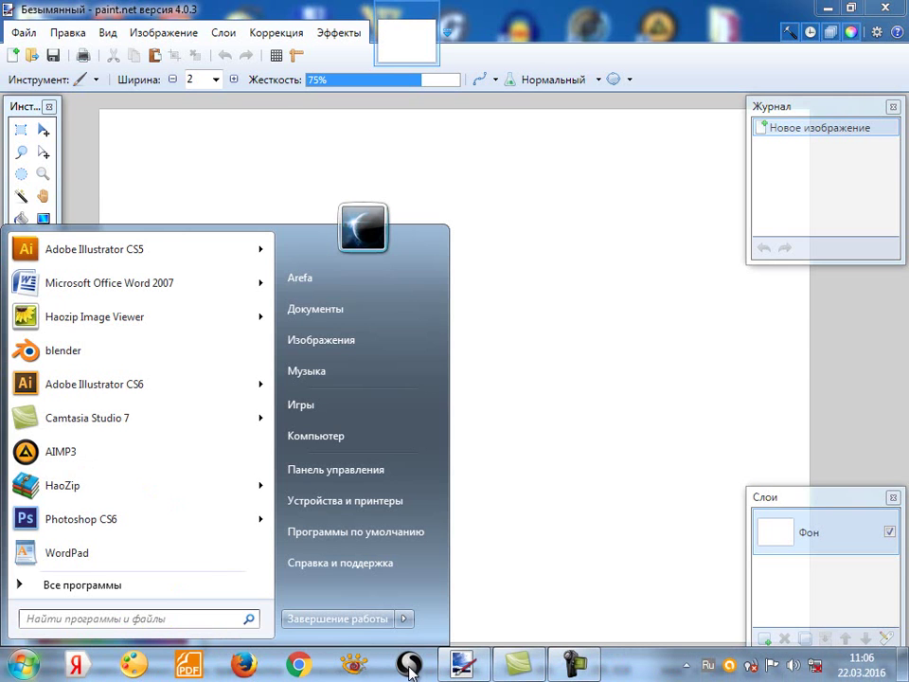
key(Escape)
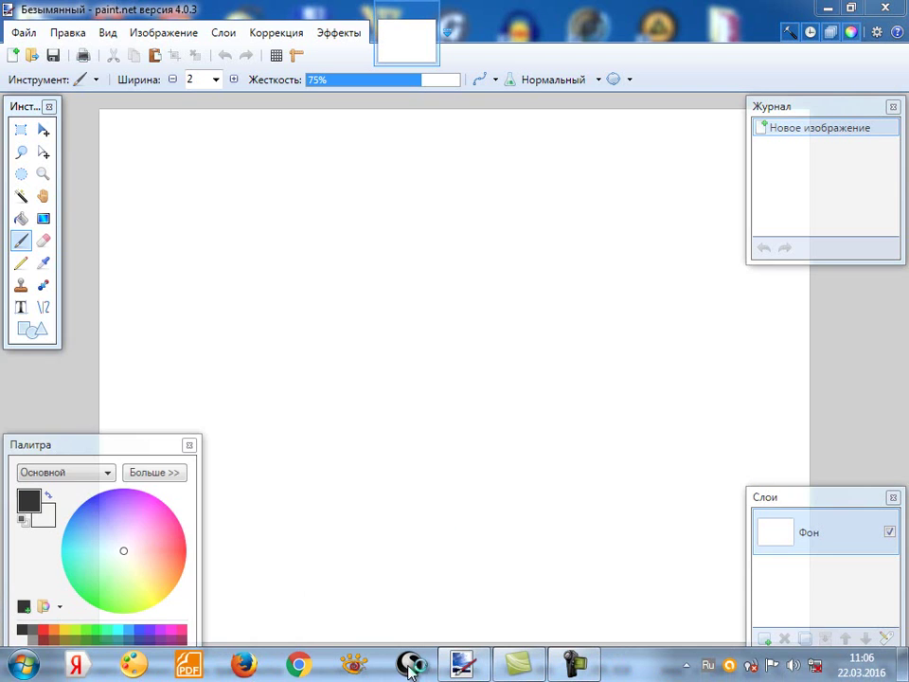
click(409, 665)
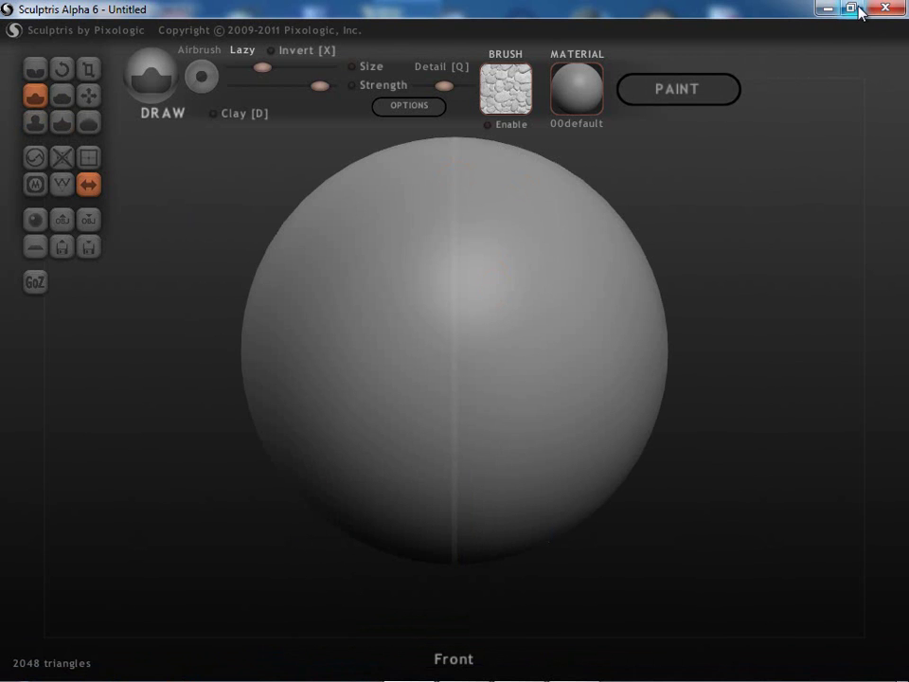
click(828, 9)
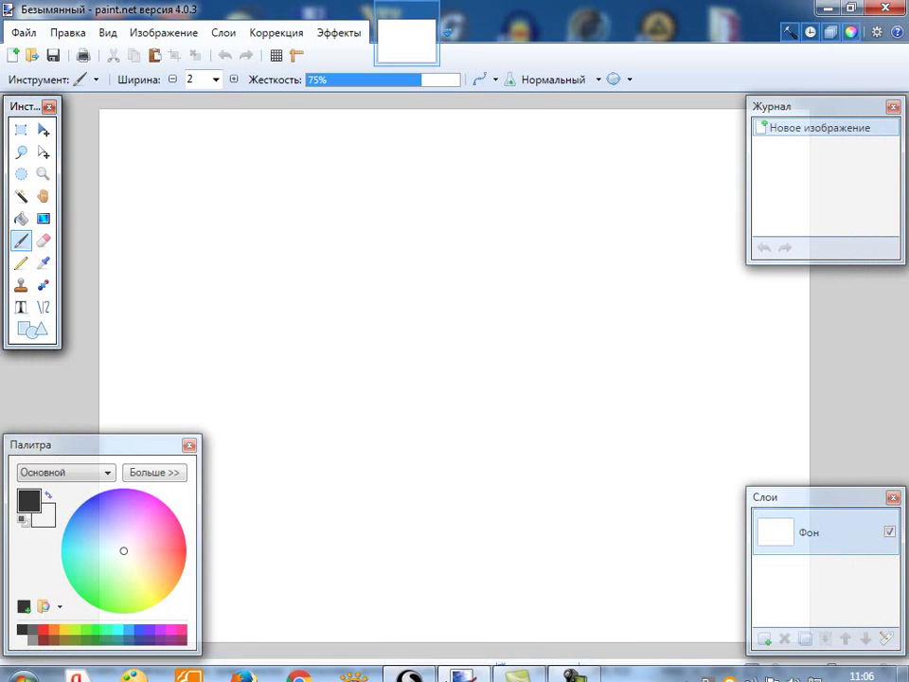
mouse_move(451, 671)
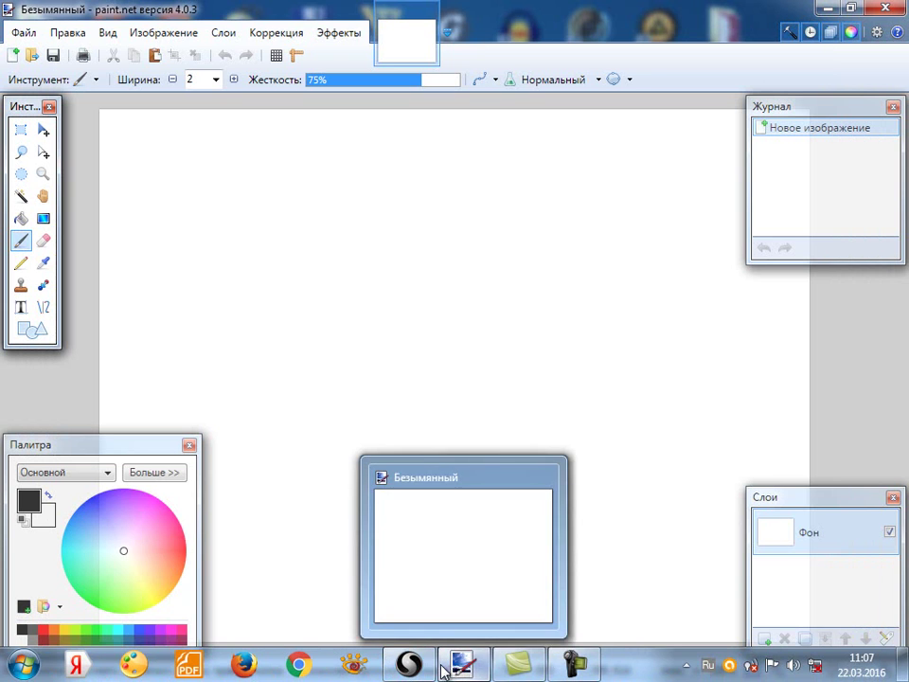
mouse_move(413, 672)
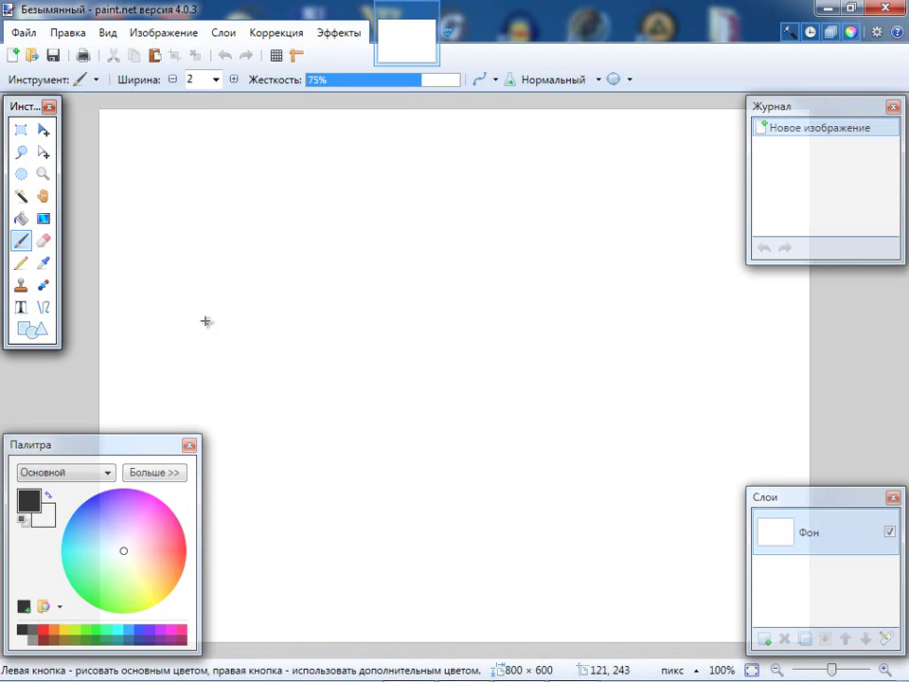
- Create a new image 800 pixels wide with proportions kept
click(24, 33)
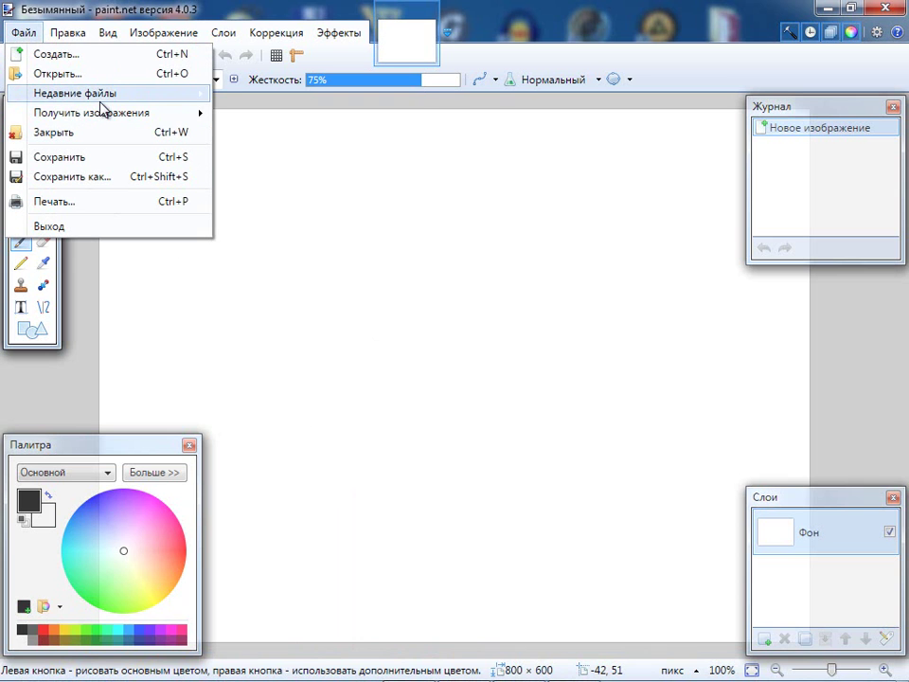
mouse_move(83, 114)
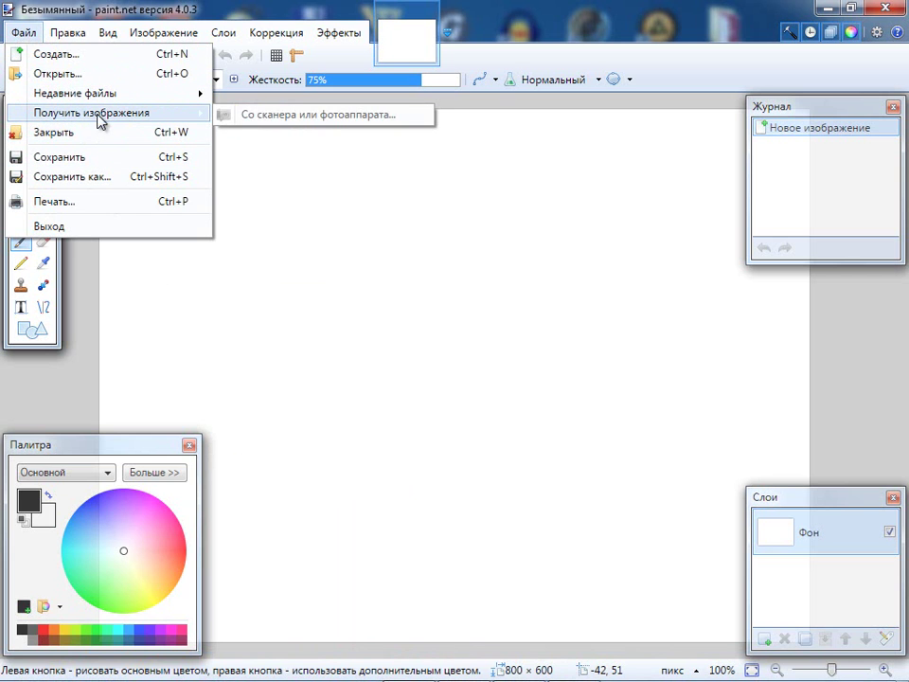
mouse_move(109, 94)
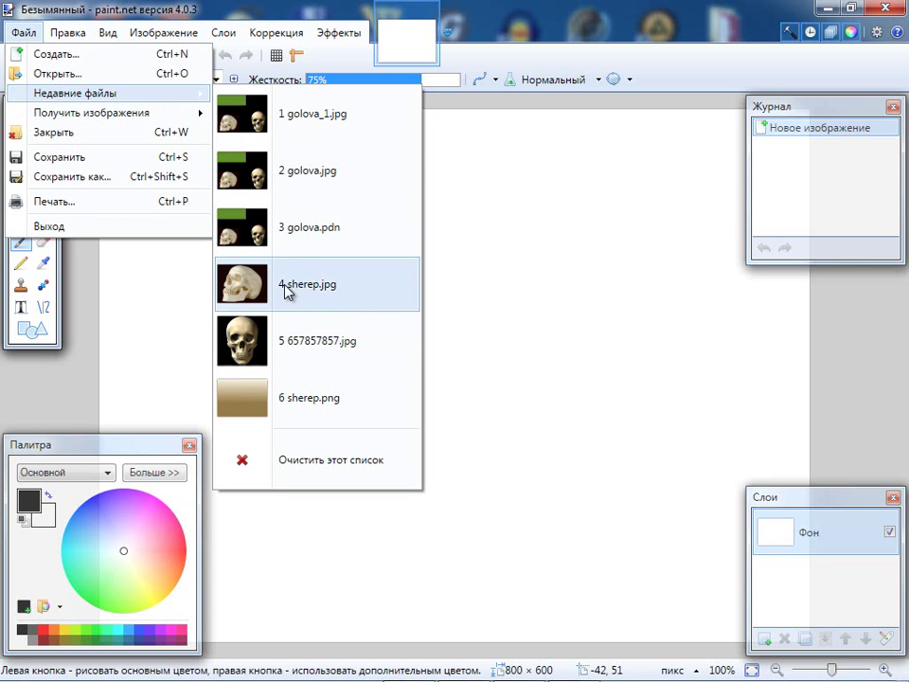
click(50, 60)
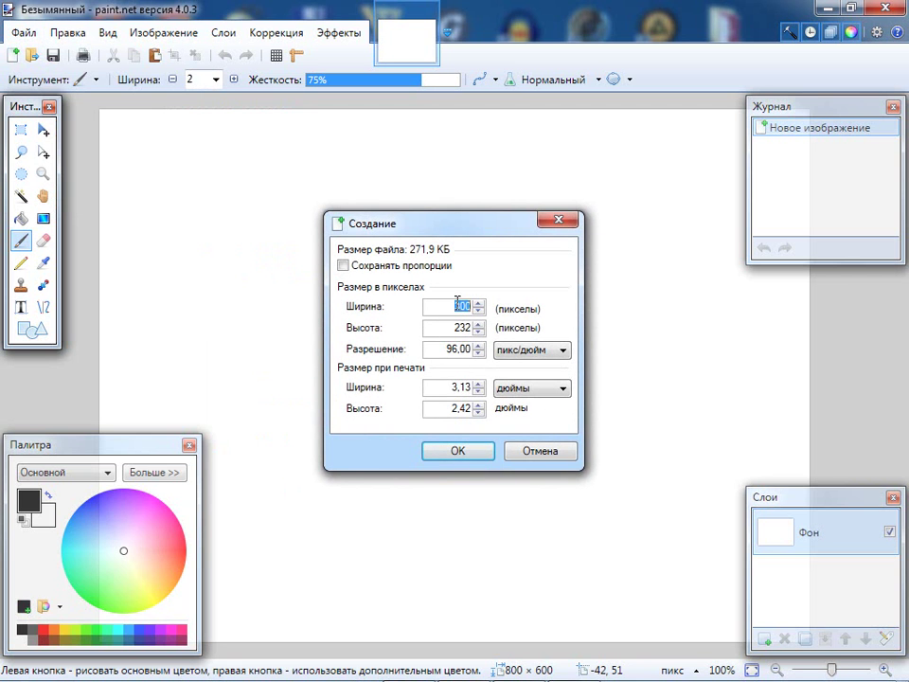
click(342, 265)
key(BackSpace)
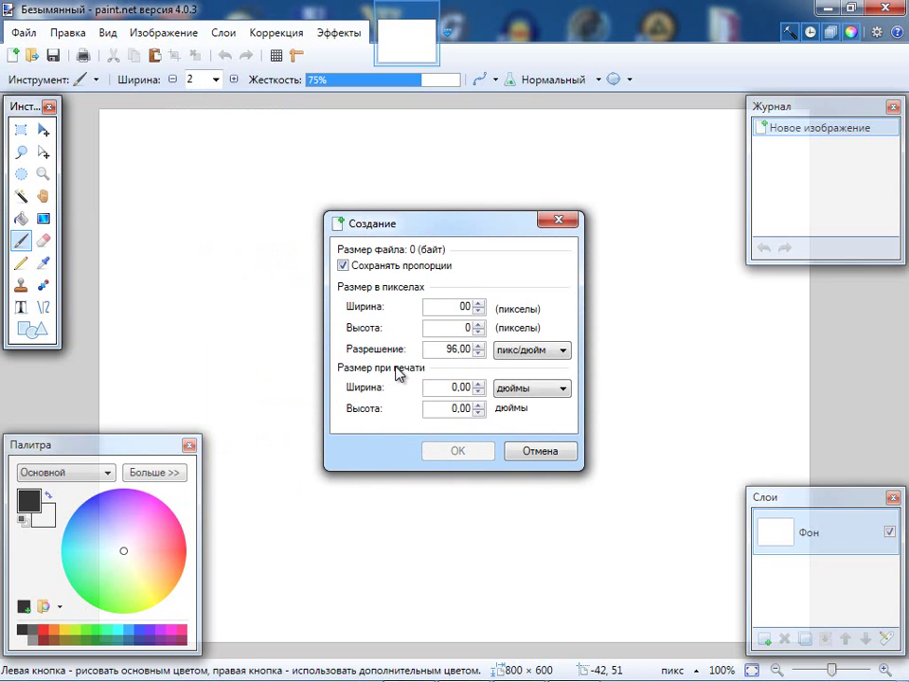
text(8)
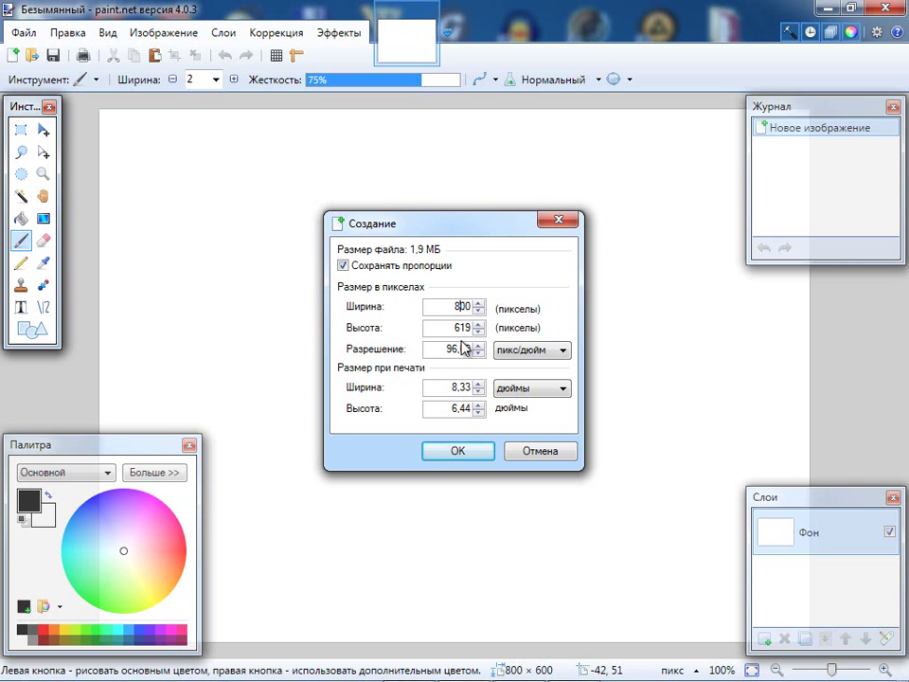
click(456, 454)
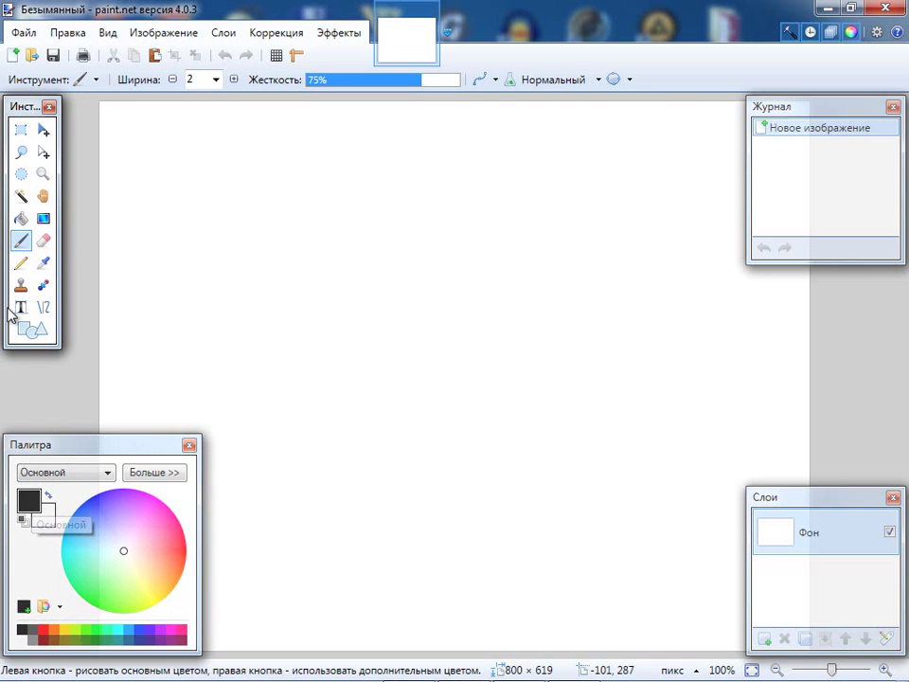
- Fill the entire canvas with solid black
click(21, 218)
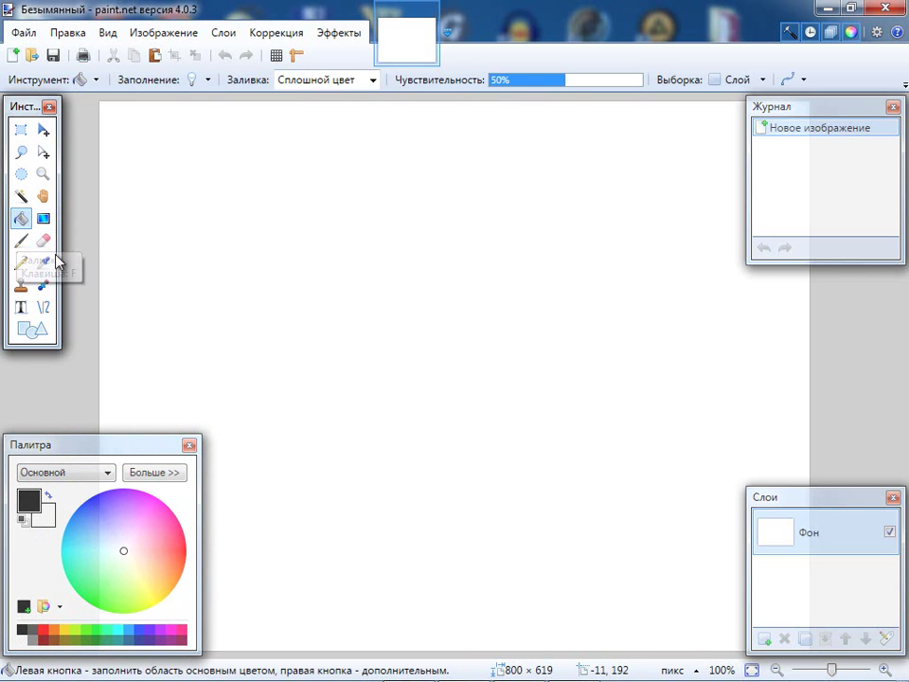
click(374, 260)
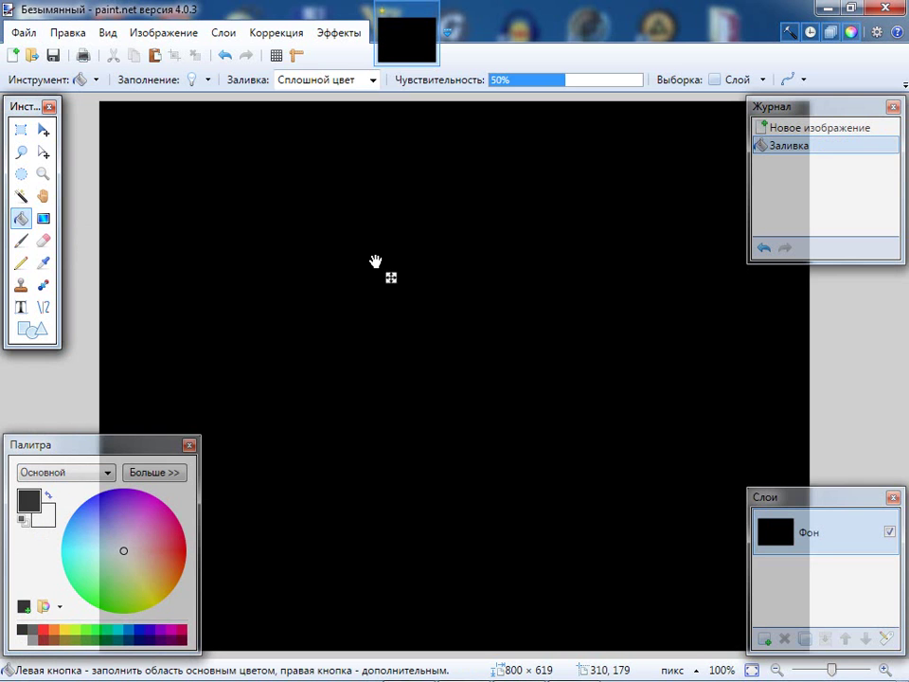
click(22, 131)
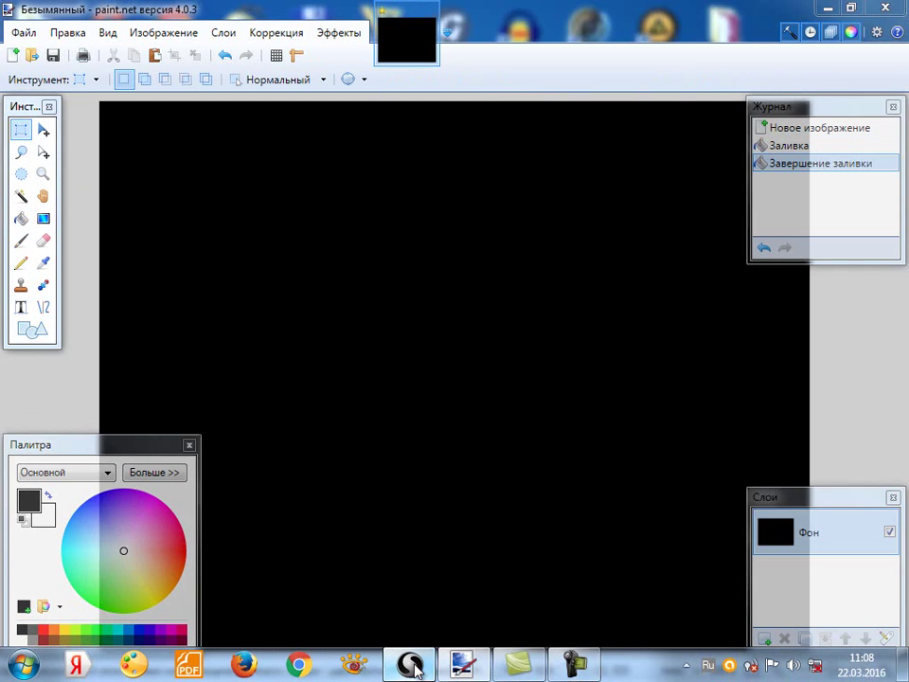
- Examine the area taken up by the tool controls in Sculptris, and return to paint.net
click(392, 662)
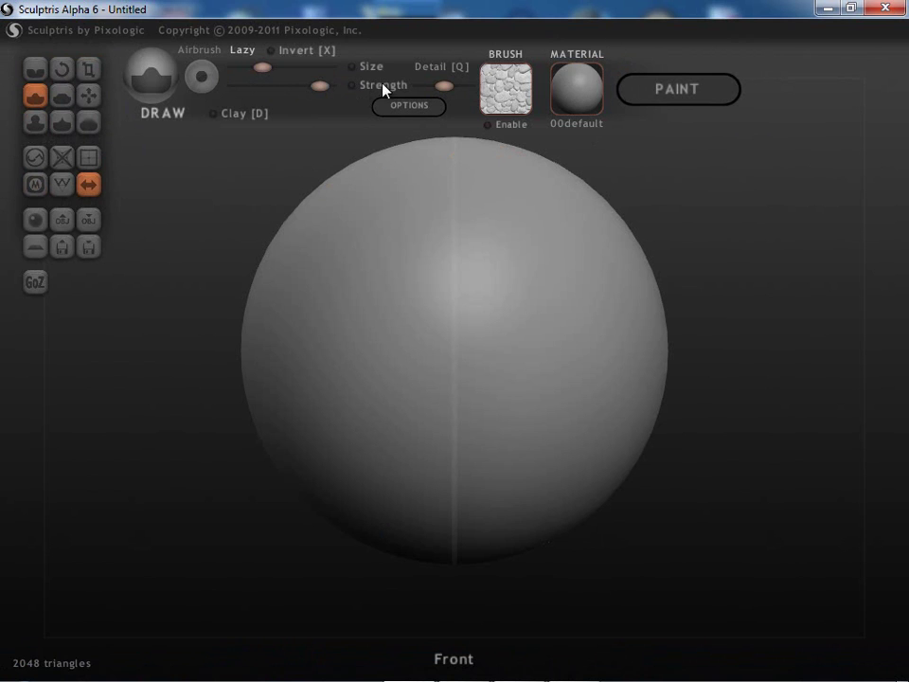
click(830, 11)
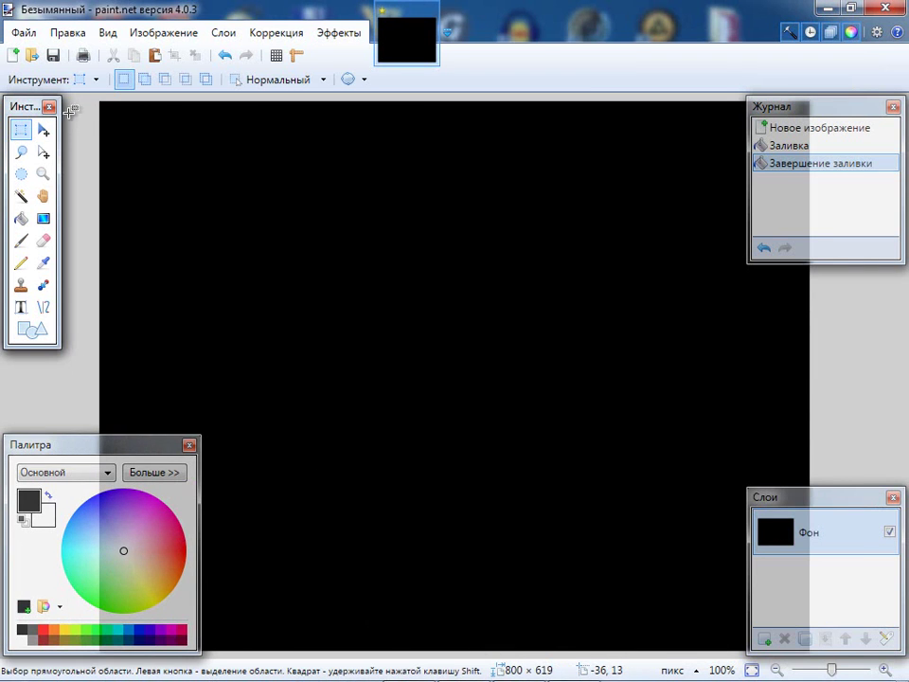
- Select a rectangle about 557 × 146 pixels from the canvas's upper-left corner and fill it with dark green
drag(100, 100, 595, 230)
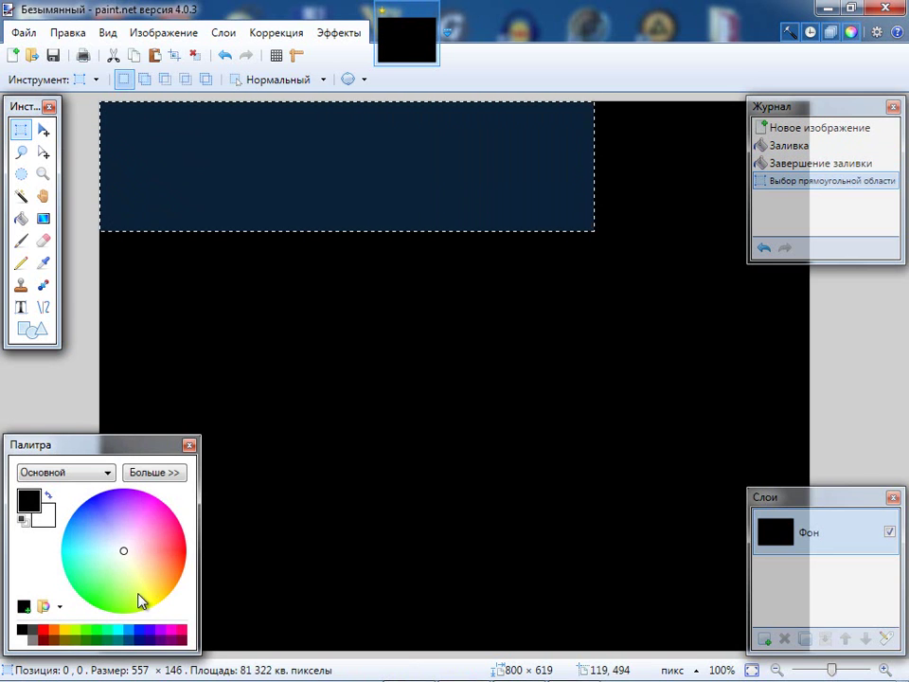
click(106, 639)
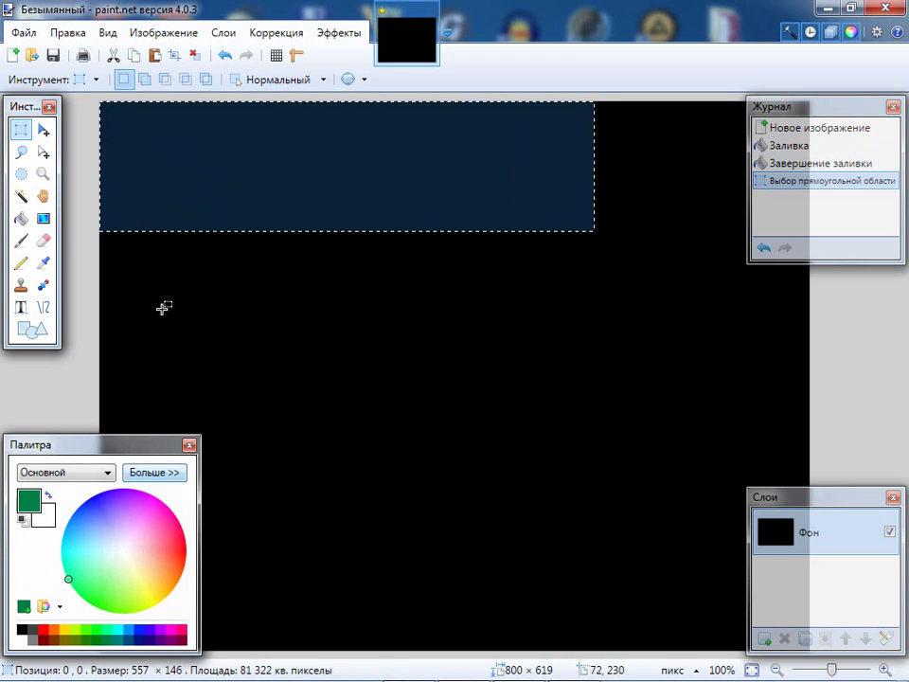
click(21, 218)
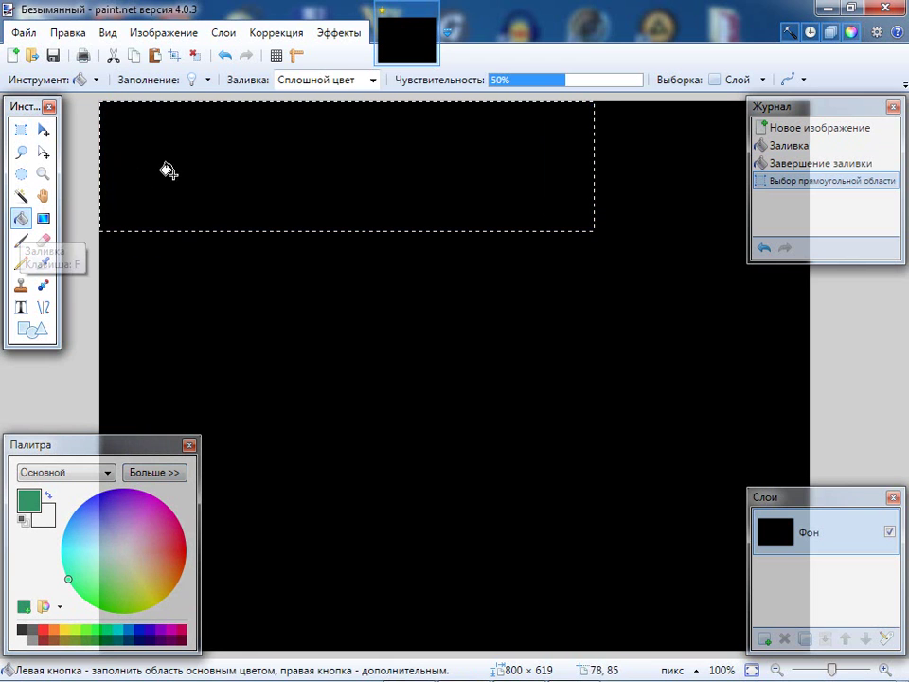
click(227, 156)
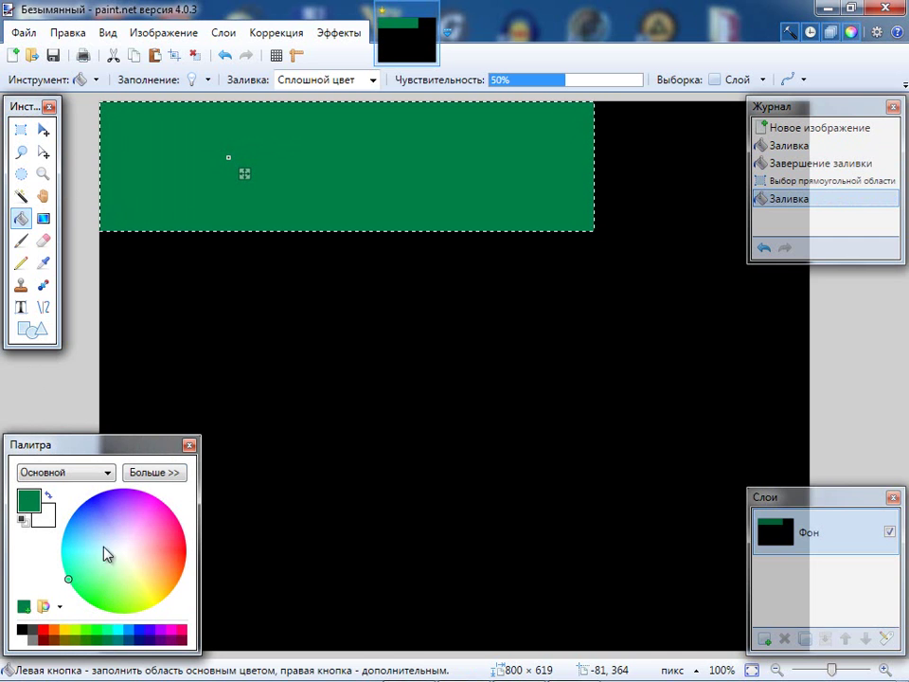
- Adjust the rectangle's fill colour to RGB 0, 143, 85 (hex 008F55)
click(156, 472)
click(251, 489)
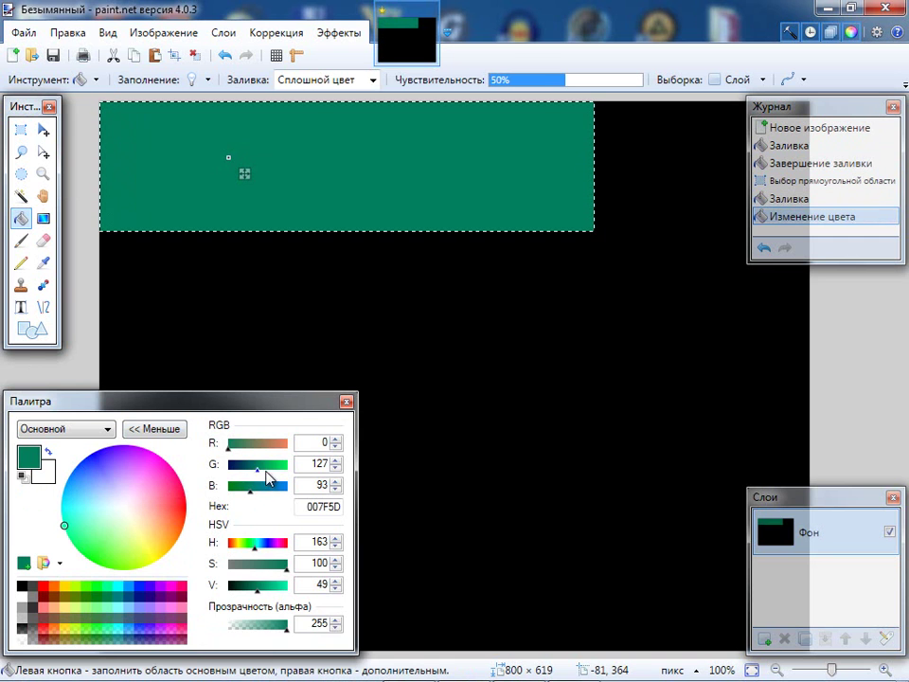
click(261, 477)
click(258, 474)
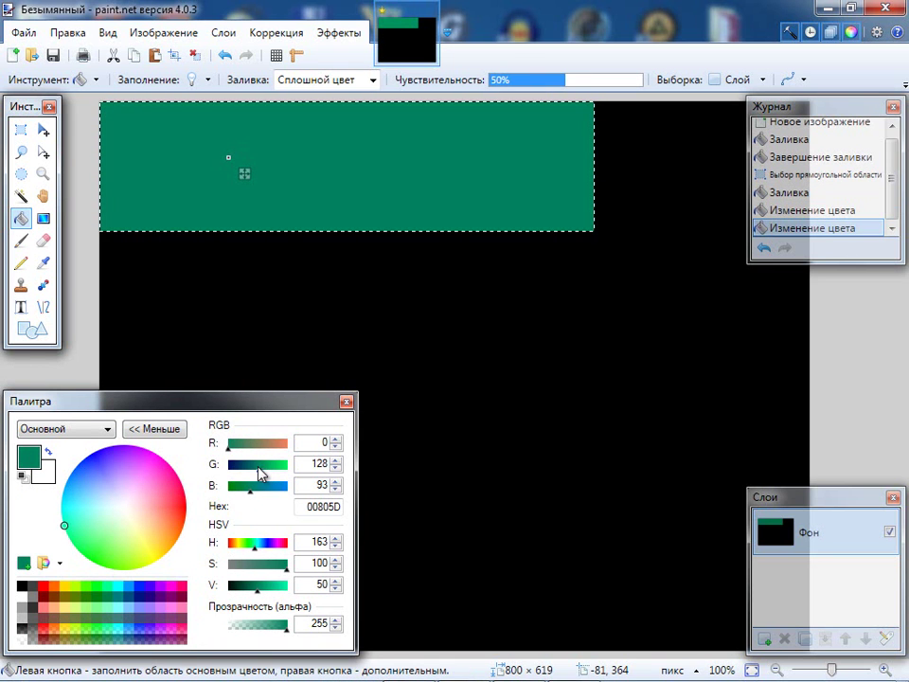
click(256, 474)
drag(260, 473, 266, 471)
click(265, 471)
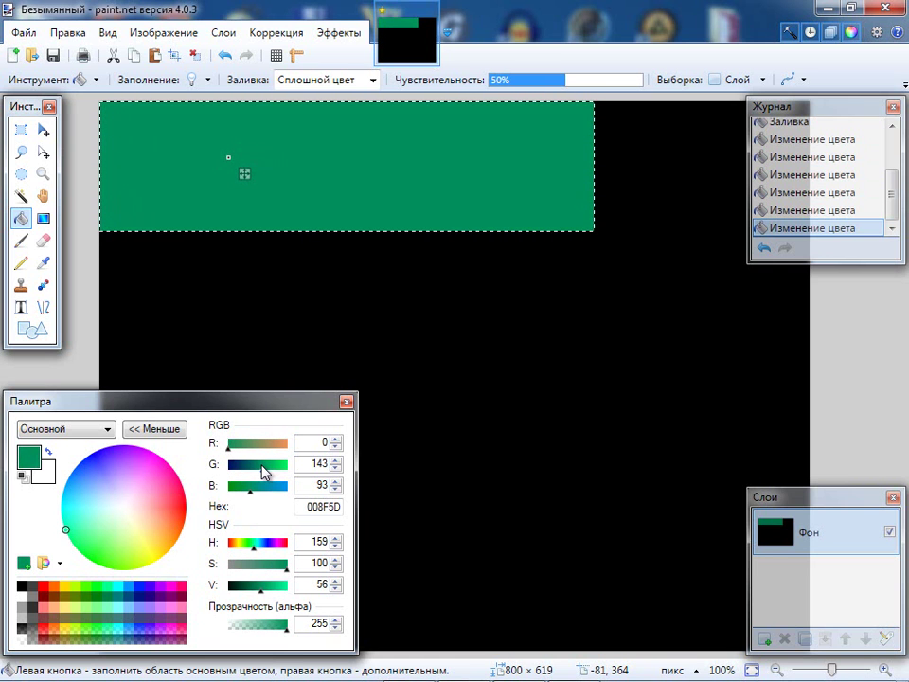
click(255, 489)
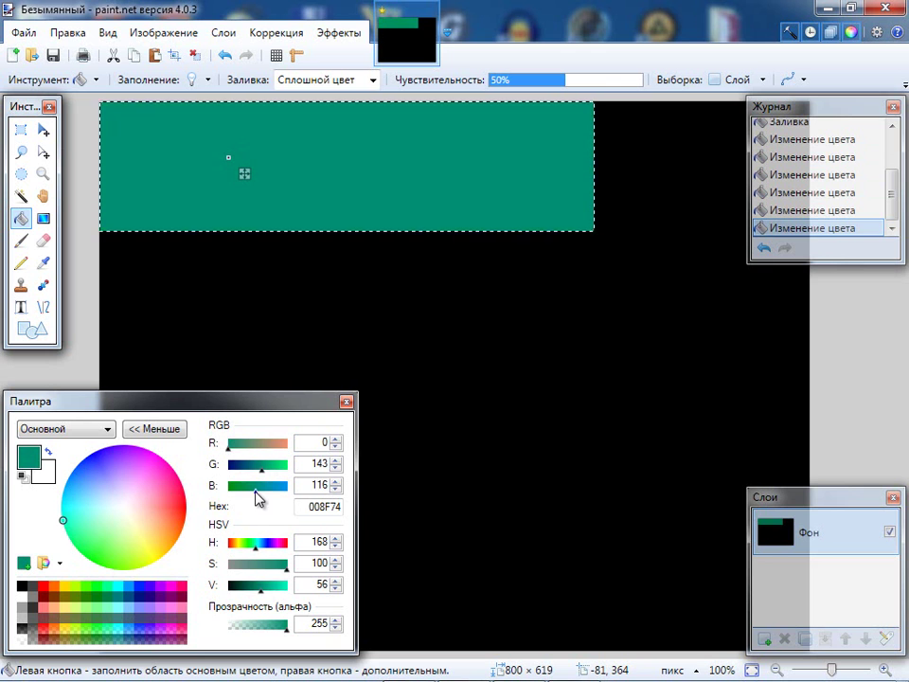
drag(253, 491, 250, 492)
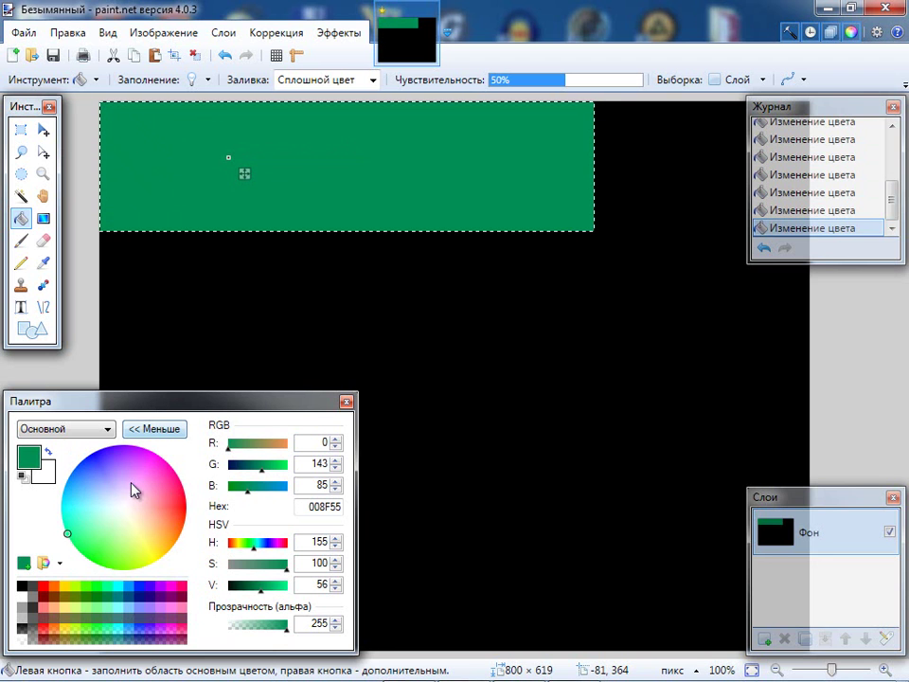
click(137, 434)
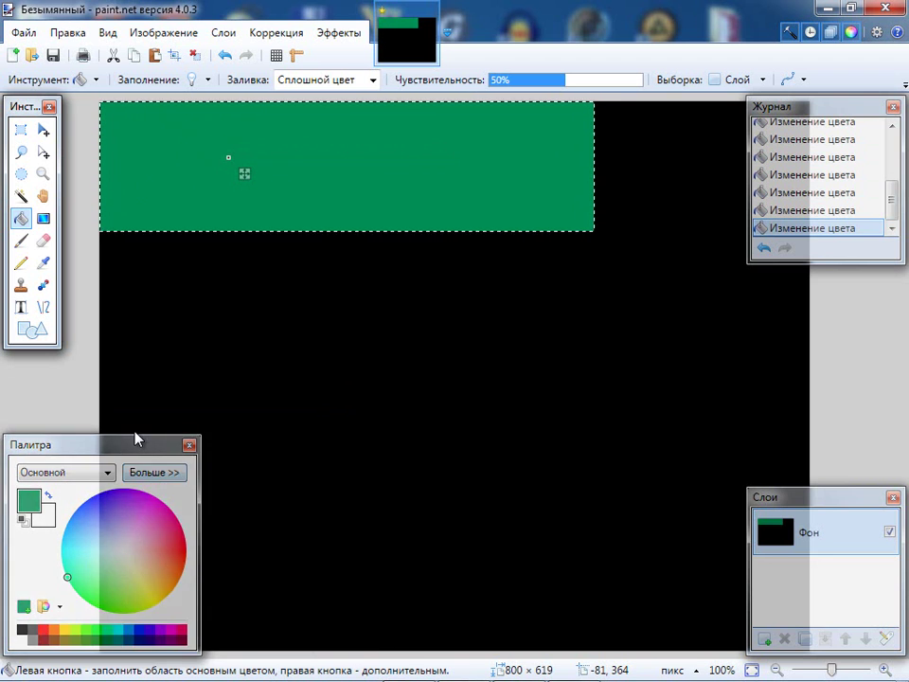
- Clear the selection around the green rectangle and activate the Rectangle Select tool
mouse_move(121, 454)
mouse_down()
mouse_move(715, 212)
mouse_move(335, 396)
mouse_move(134, 434)
mouse_move(121, 448)
mouse_up()
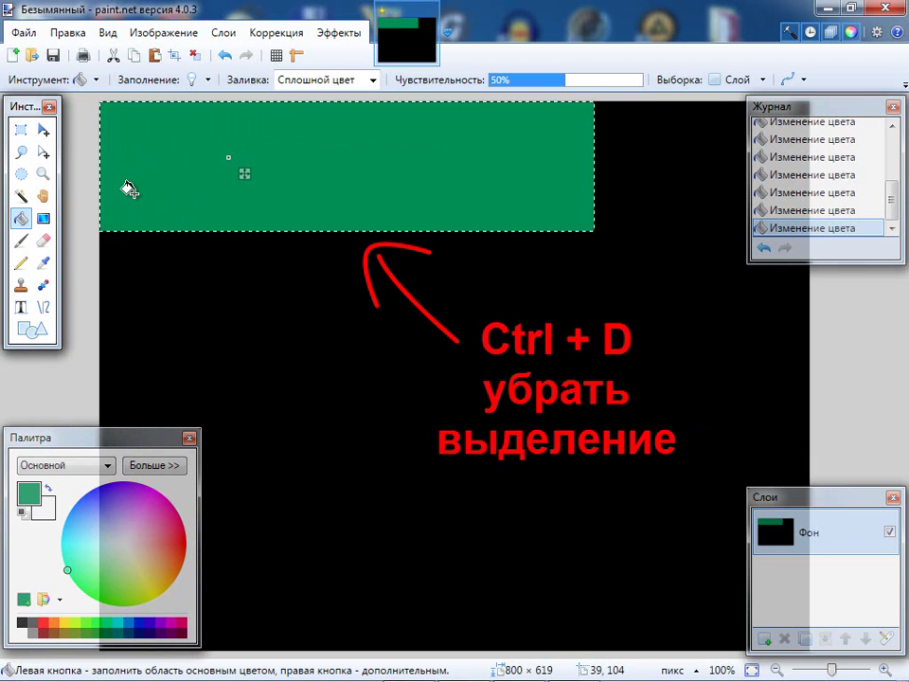
key(ctrl+d)
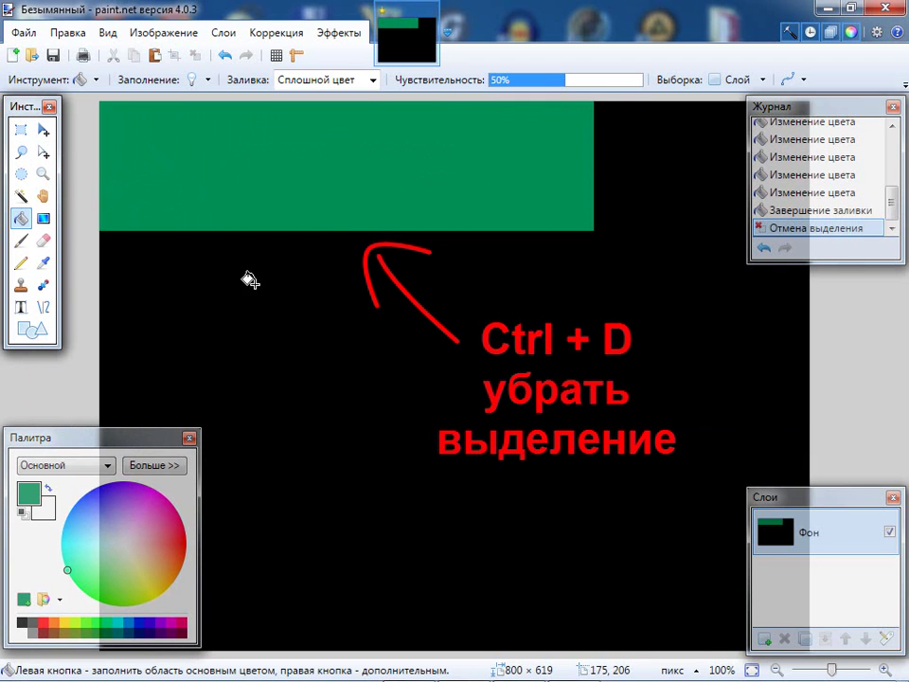
click(21, 130)
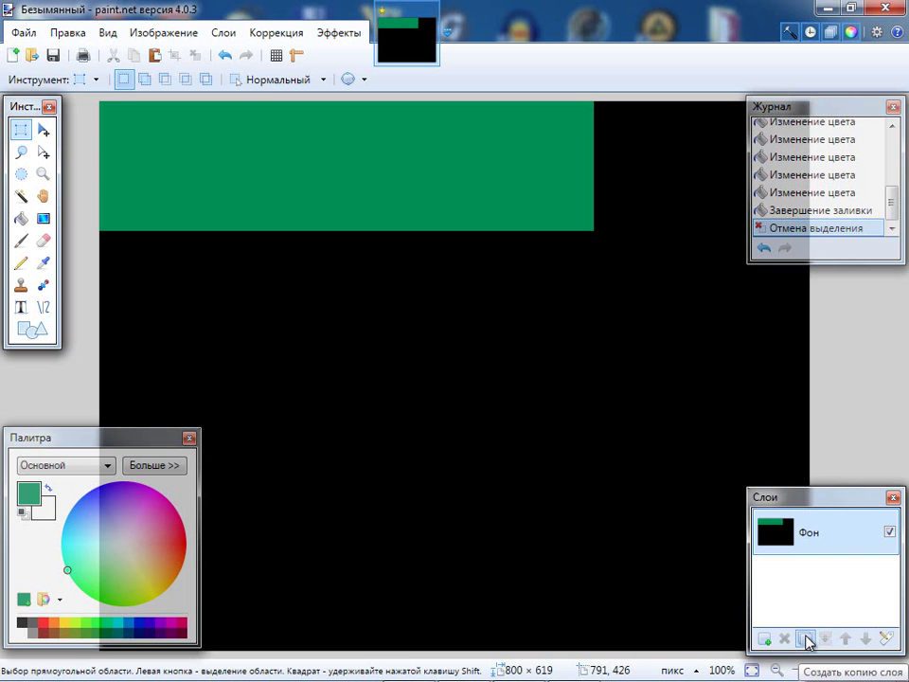
- Start opening an image and browse from the desktop through "informazia" and "$$$$$$$ разные рисунки для работы" to the folder "череп скелет"
click(21, 34)
mouse_move(87, 96)
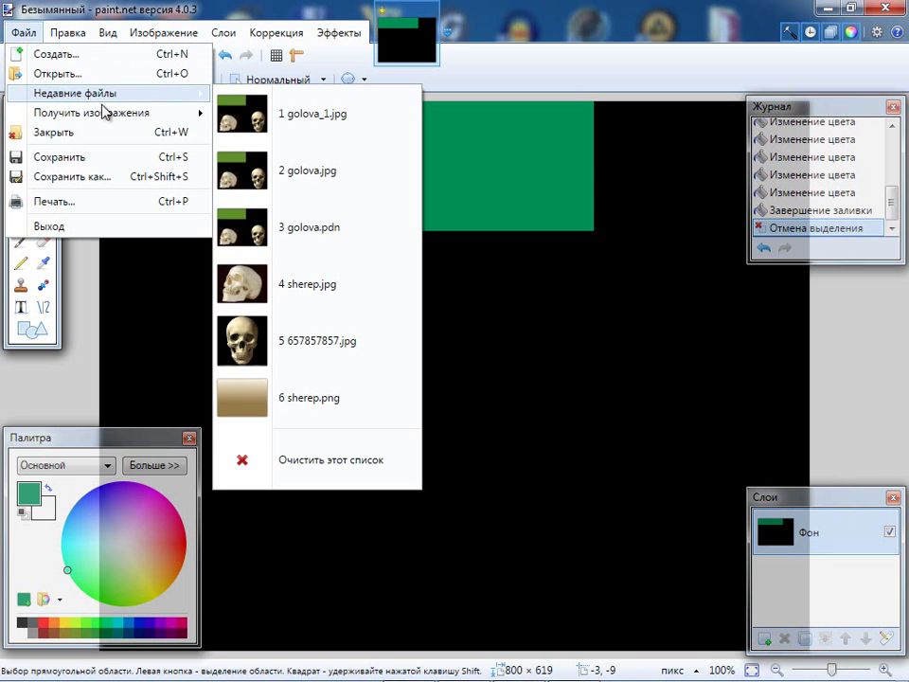
click(82, 75)
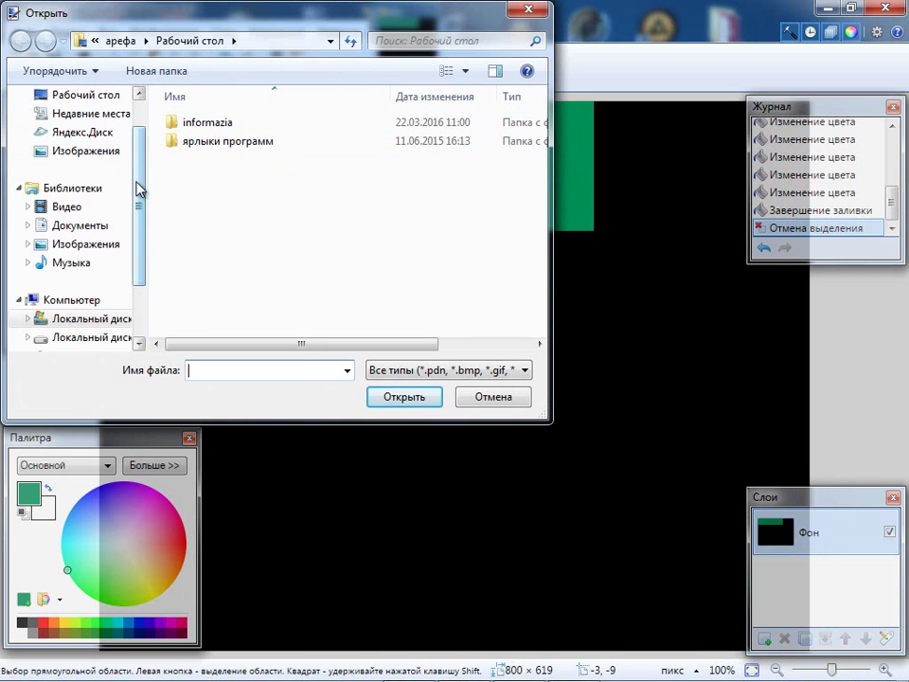
scroll(140, 180, up, 1)
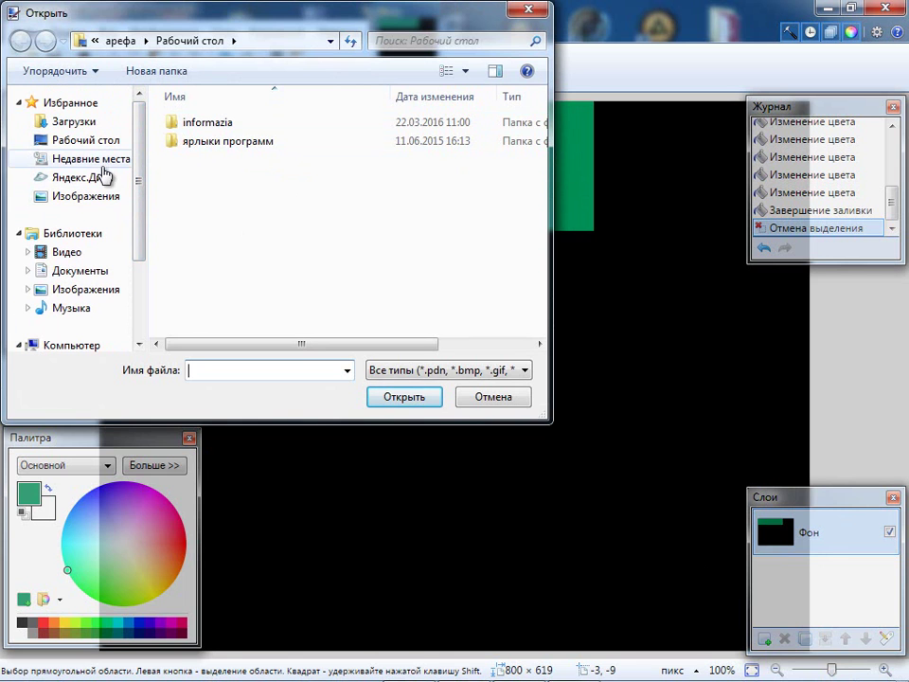
click(89, 141)
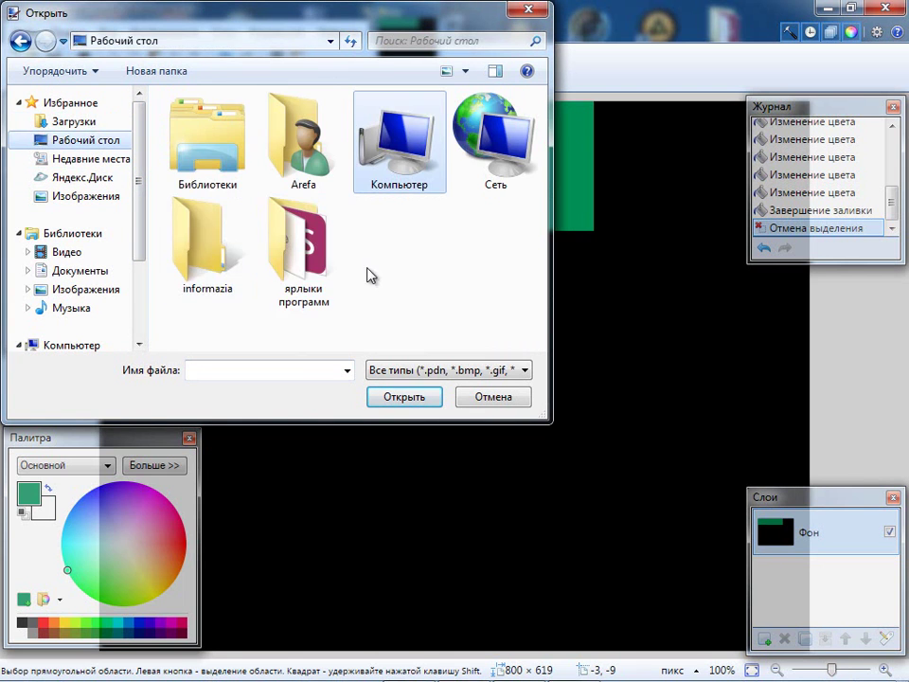
double_click(207, 244)
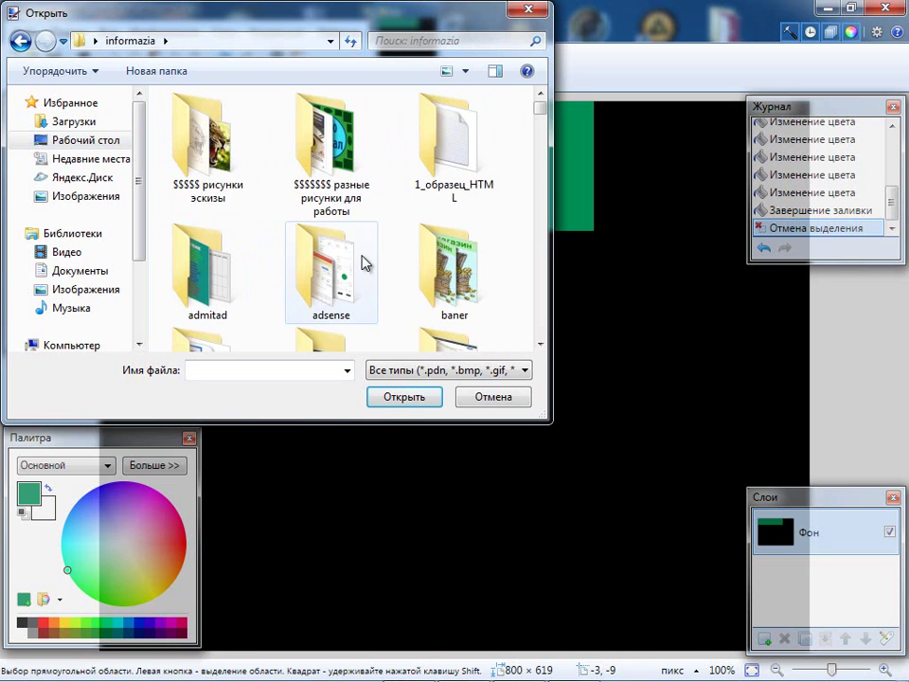
double_click(347, 194)
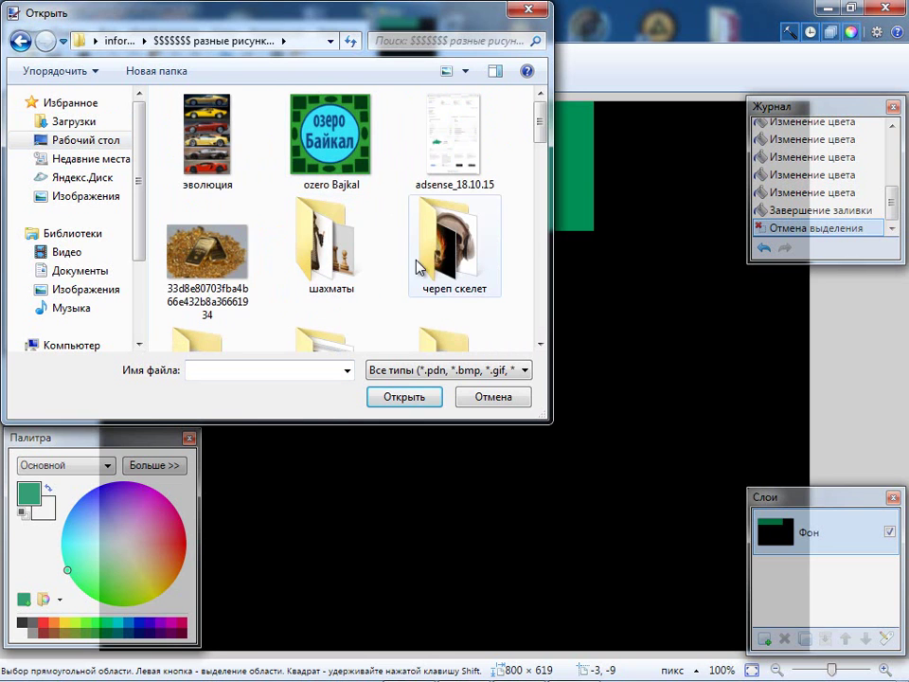
double_click(459, 262)
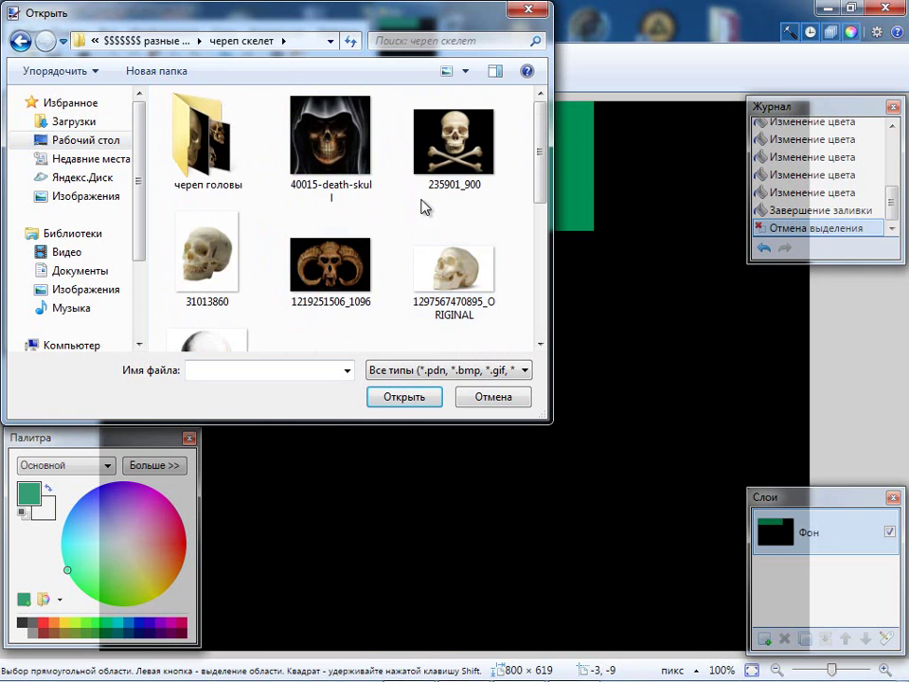
drag(548, 168, 523, 142)
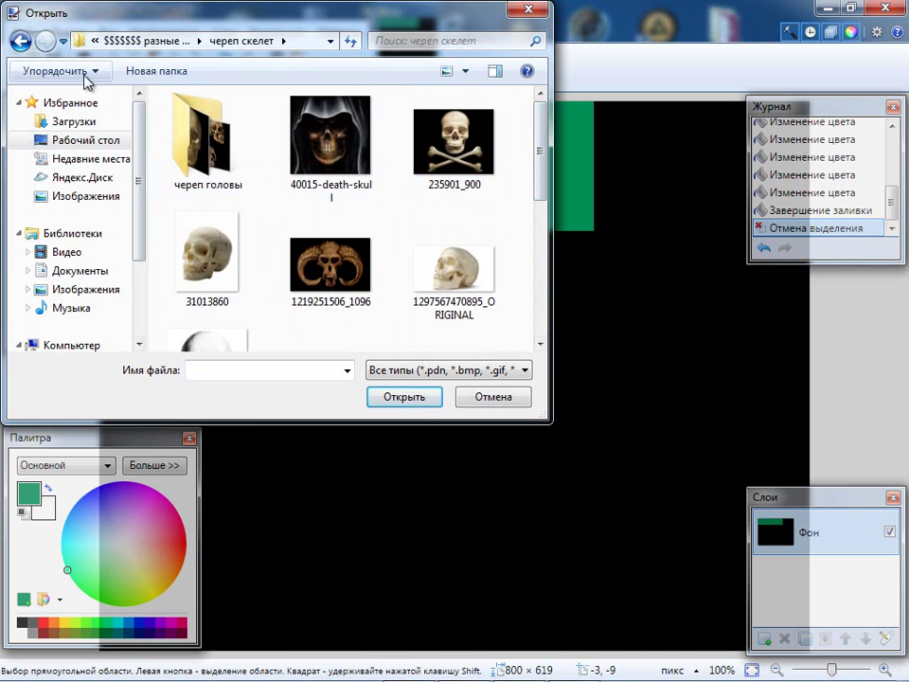
- Find the folder "череп головы" by searching the parent folder for "ч", and open the front-view skull image 657857857
click(20, 42)
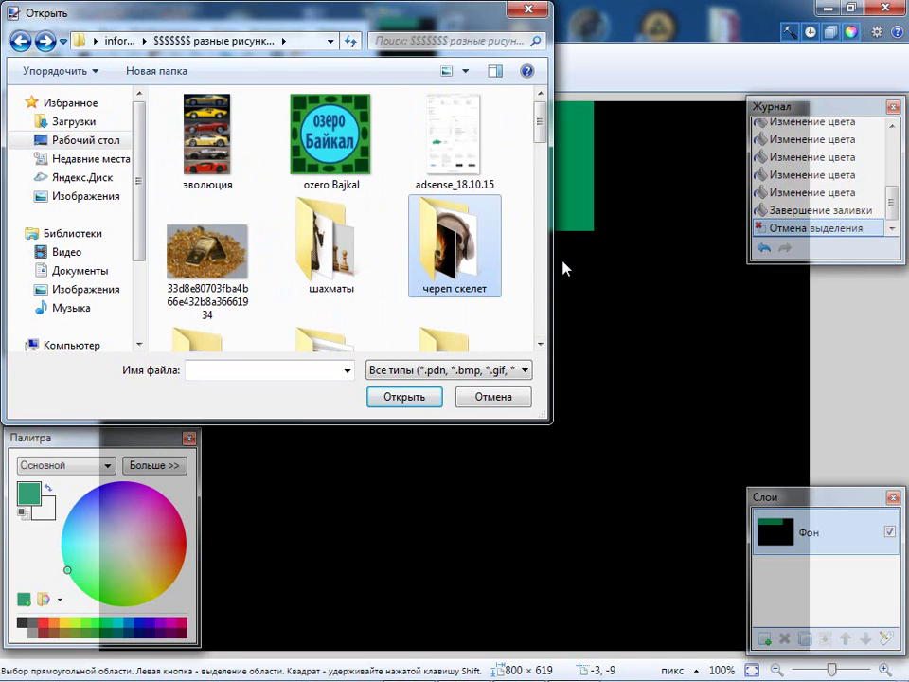
drag(543, 118, 575, 312)
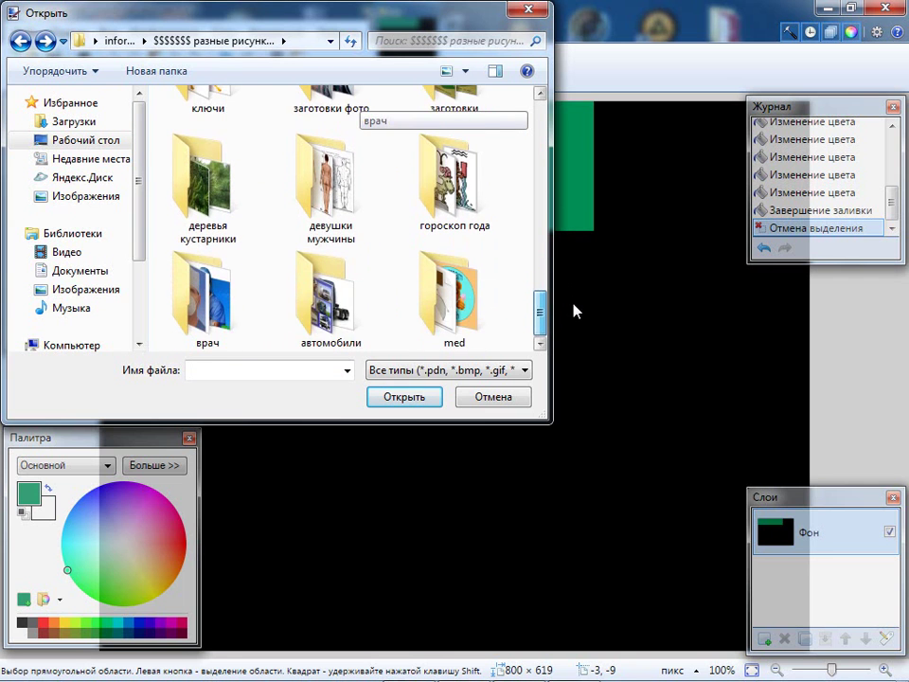
scroll(428, 97, up, 1)
click(397, 41)
click(398, 63)
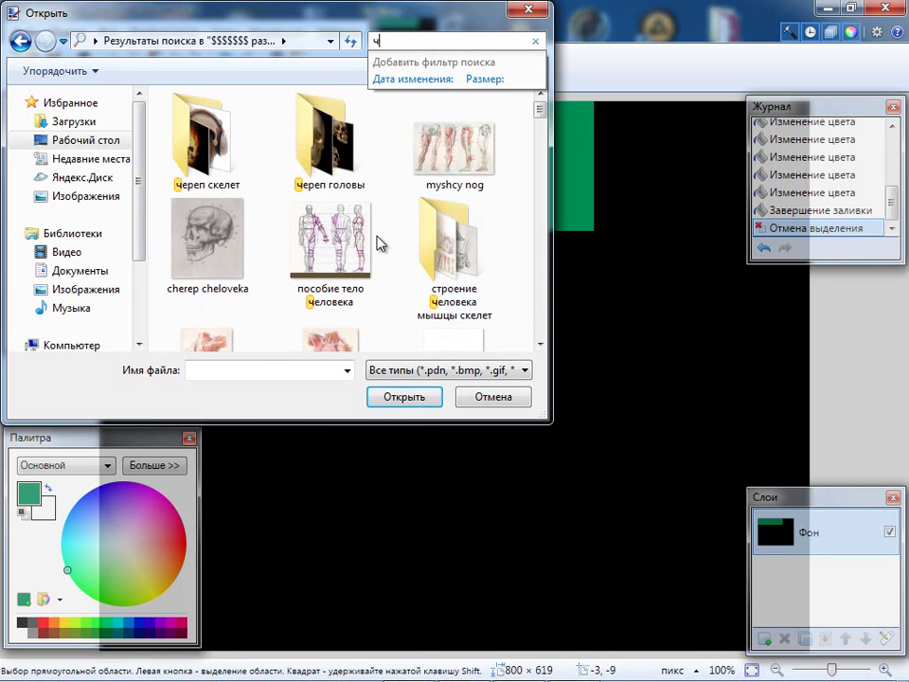
click(312, 137)
double_click(311, 137)
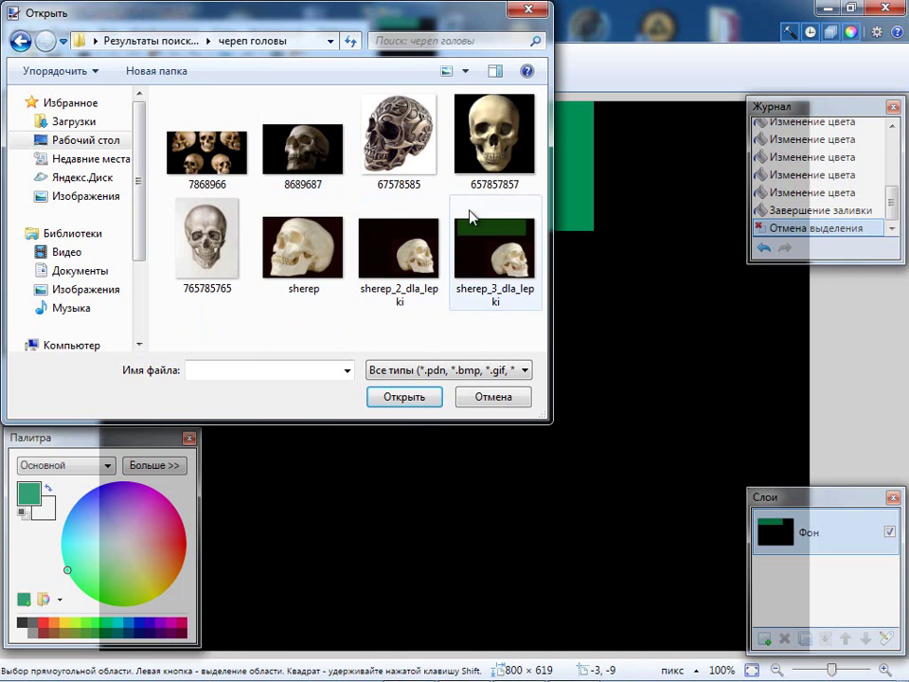
click(480, 149)
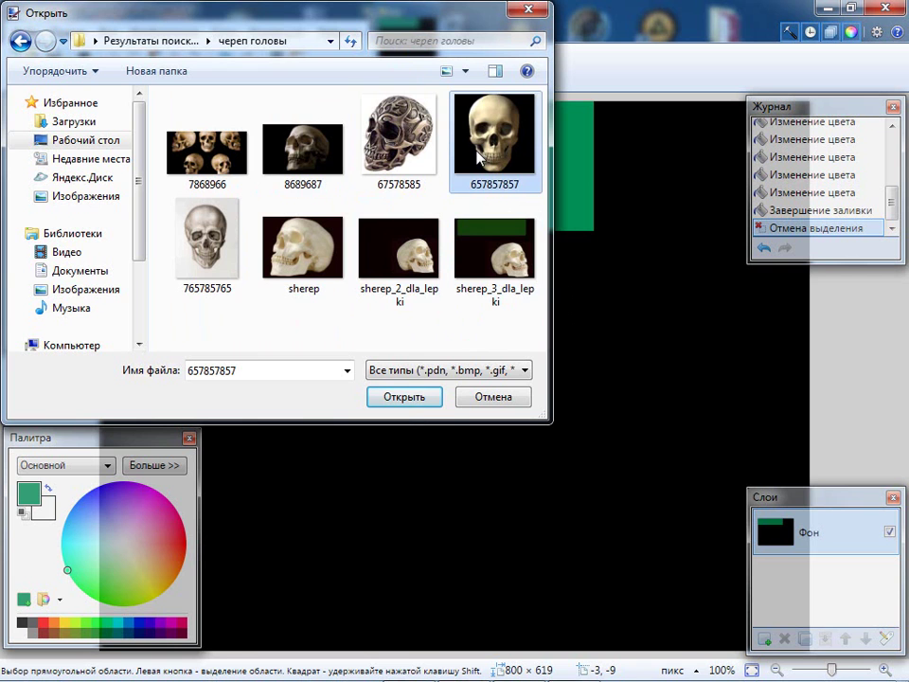
click(416, 399)
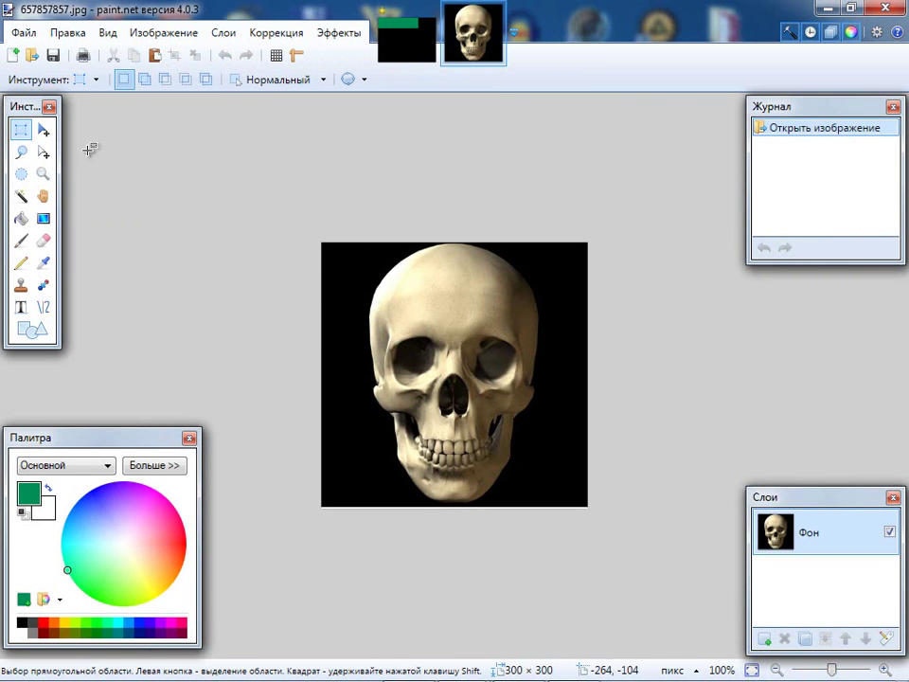
- Copy the whole front-view skull image and paste it into the black background's lower-right corner, at about position 522, 320 pixels
click(42, 131)
click(370, 350)
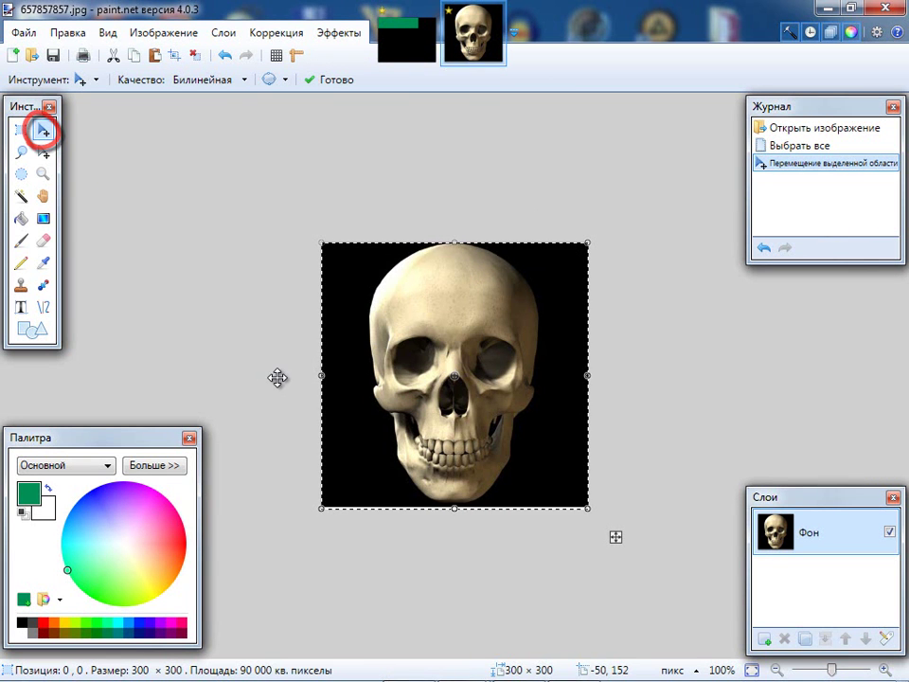
key(ctrl+c)
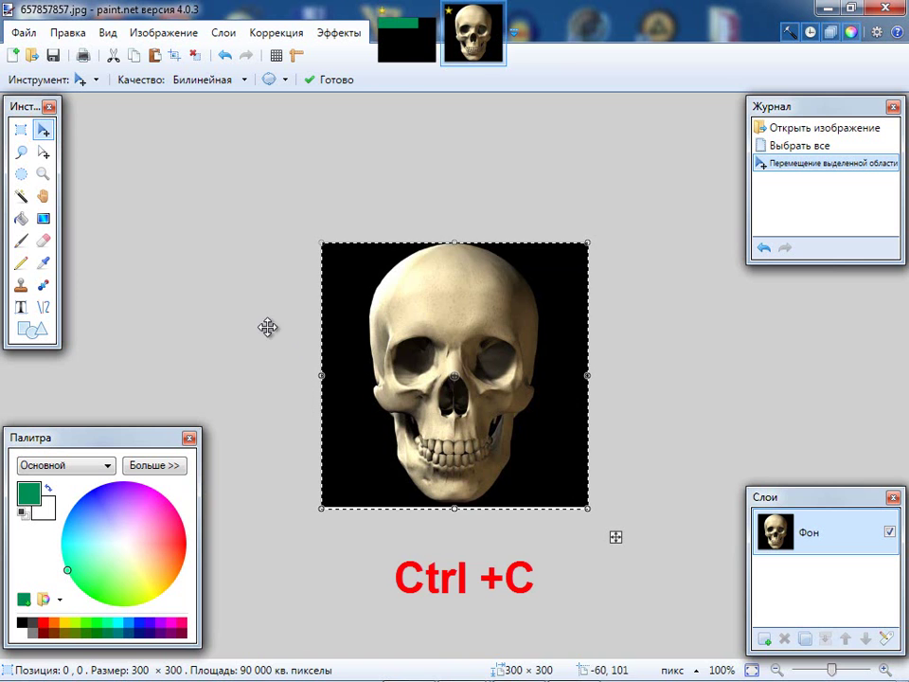
click(409, 40)
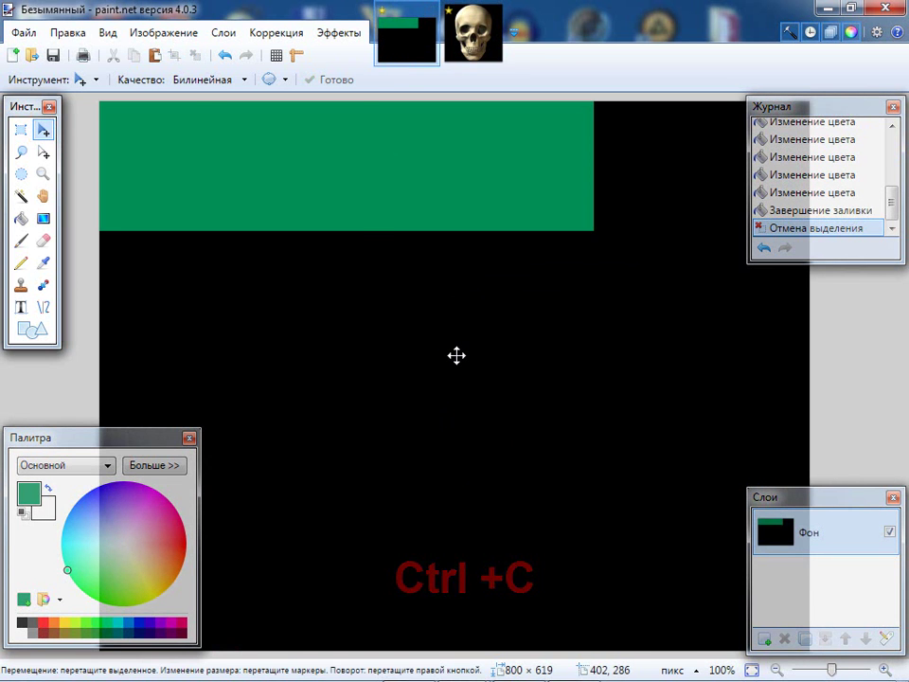
key(ctrl+v)
drag(228, 205, 690, 485)
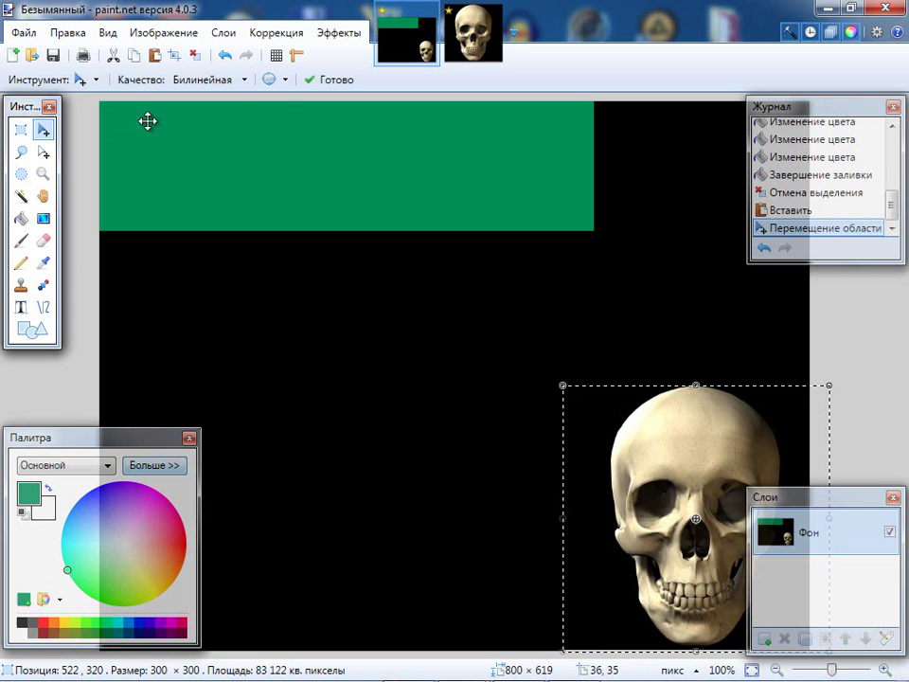
- Choose the side-view skull image "sherep" from the folder "череп головы" as the next file to open
click(20, 36)
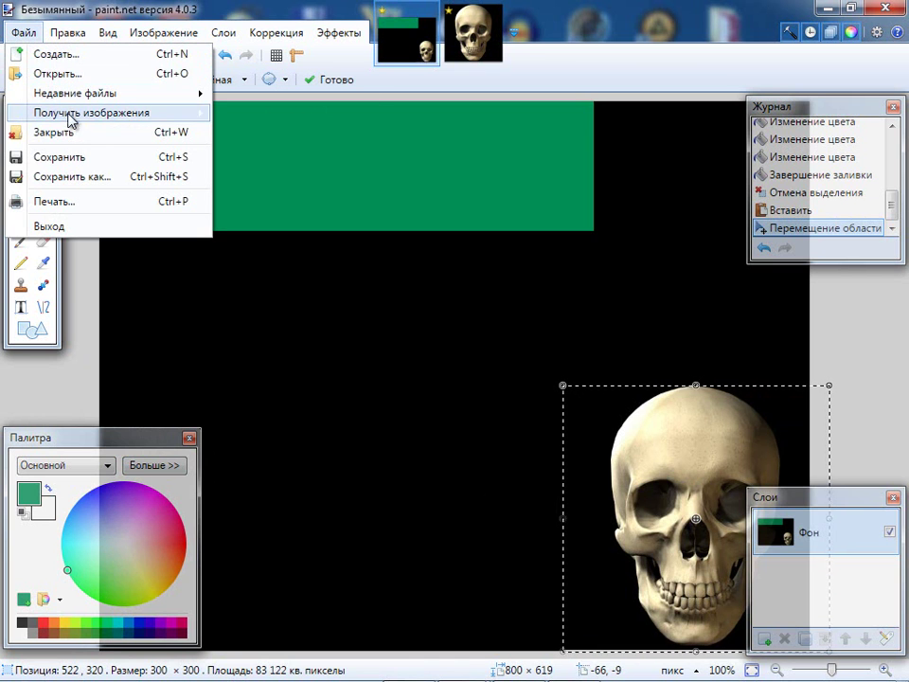
click(49, 76)
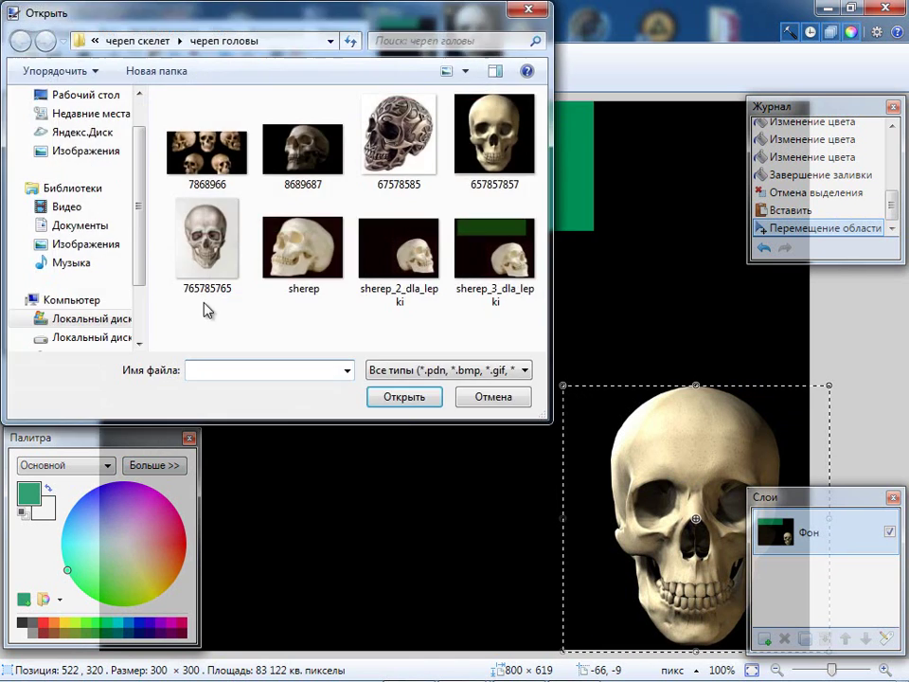
click(290, 268)
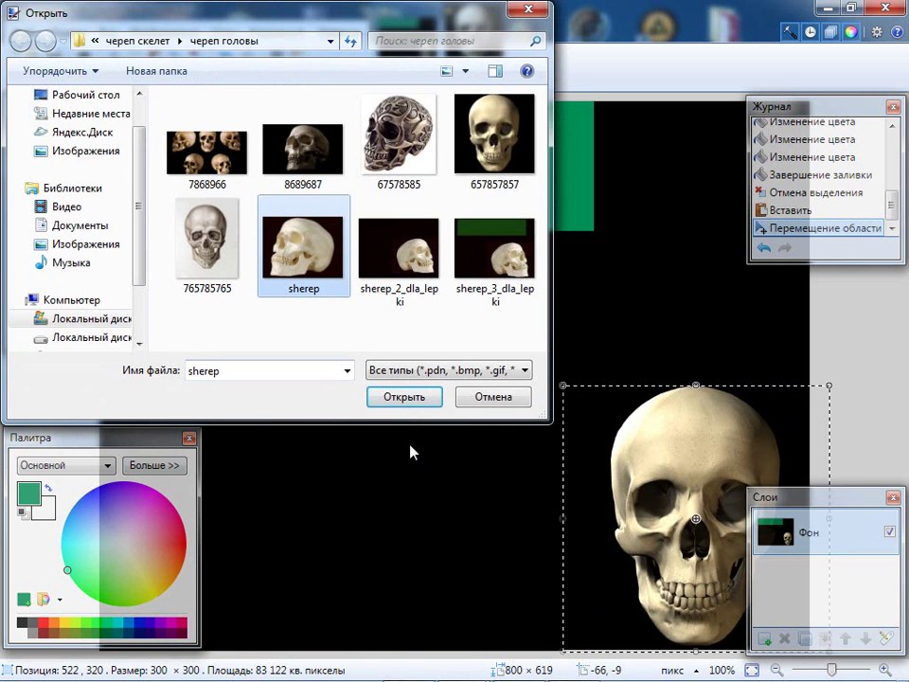